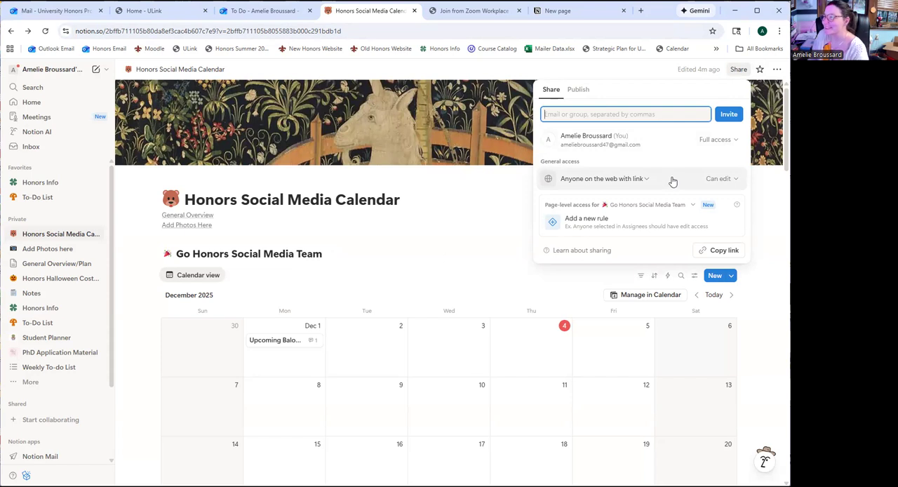
# Close the sharing settings and open the Goals for Spring 2026 page from the calendar's General Overview
pyautogui.click(492, 232)
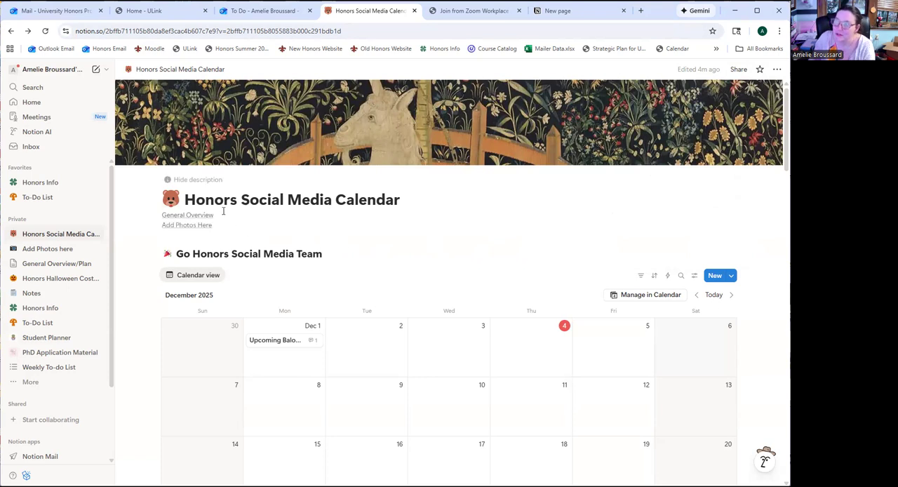
pyautogui.click(200, 215)
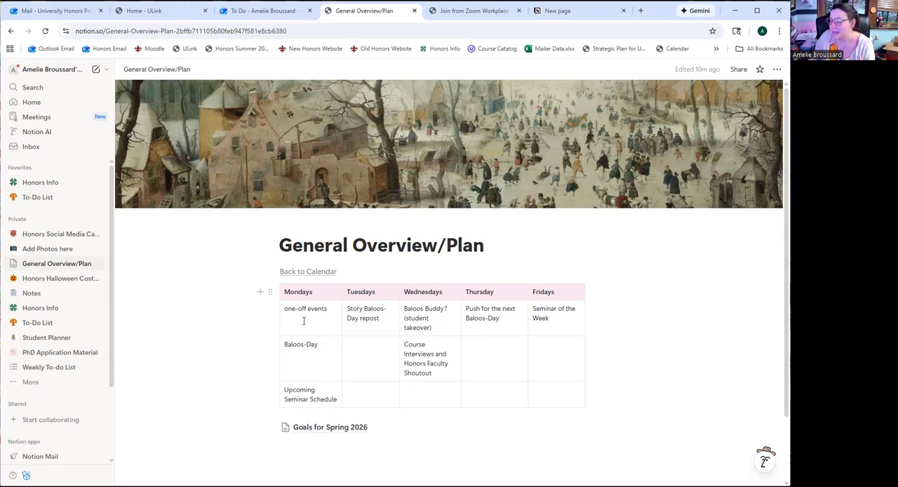
pyautogui.scroll(-2, 303, 321)
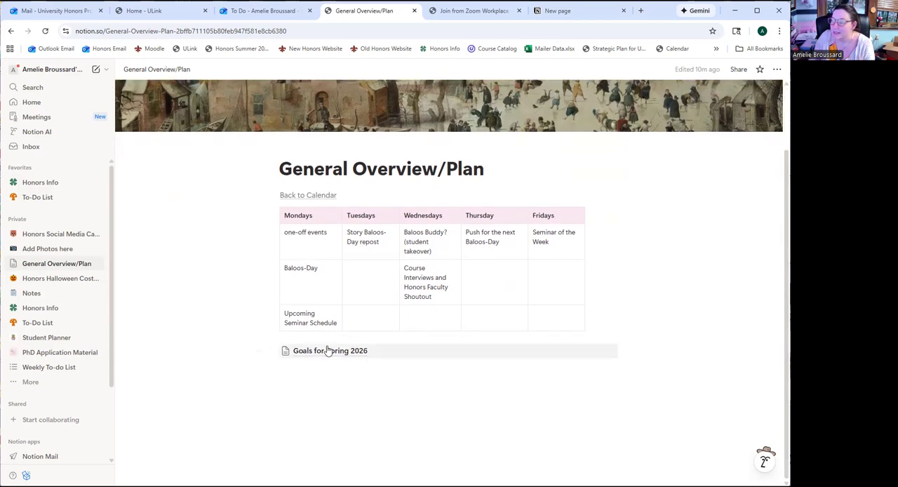
pyautogui.click(330, 352)
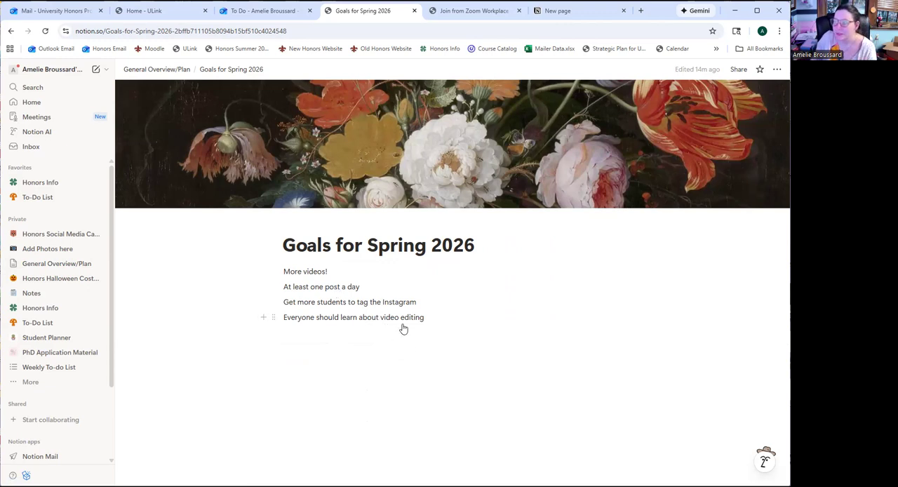
# Add the line "Adding Student Worker Social Media Team" to the end of the Spring 2026 goals
pyautogui.click(432, 320)
pyautogui.press('Return')
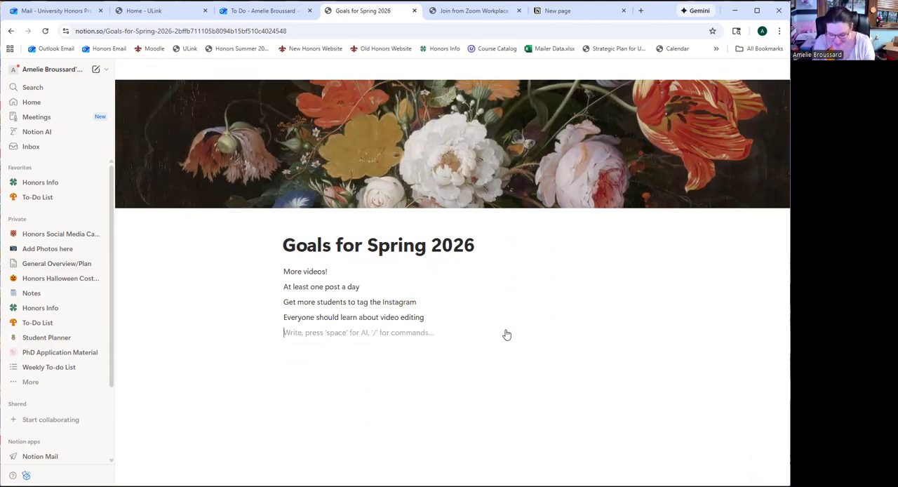
pyautogui.write('Adding')
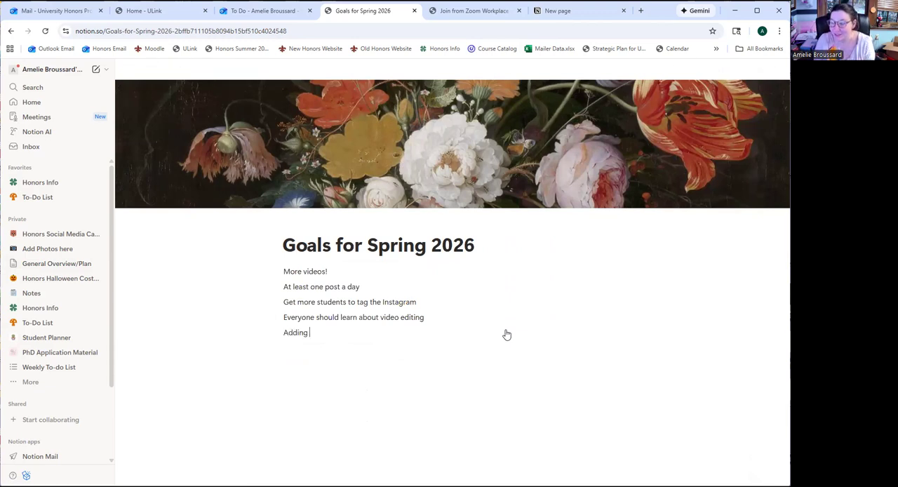
pyautogui.write(' Stud')
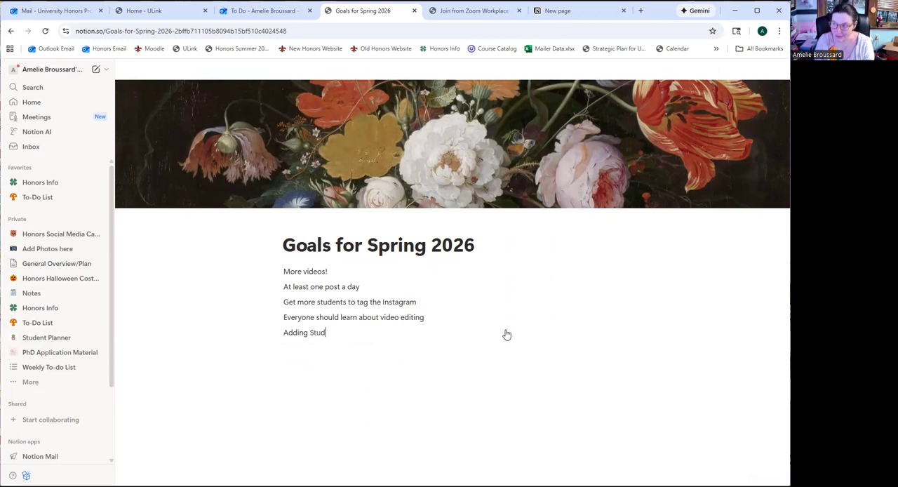
pyautogui.write('ent Work')
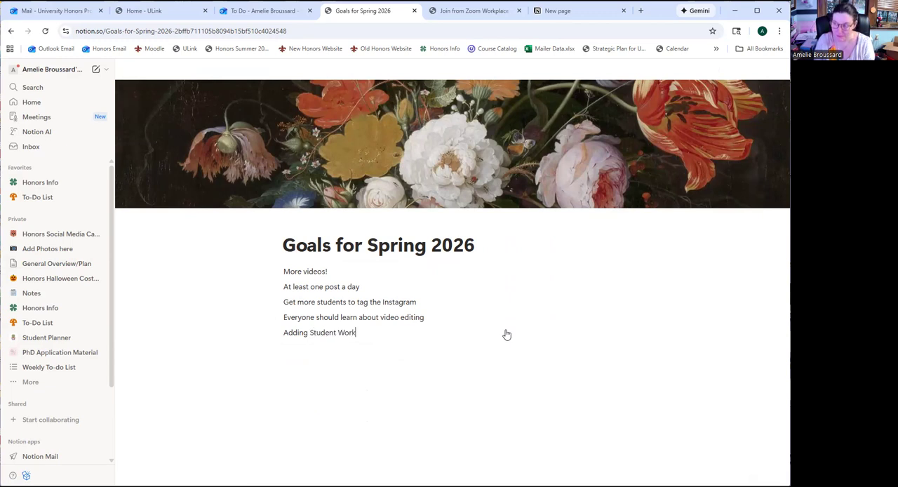
pyautogui.write('er Social')
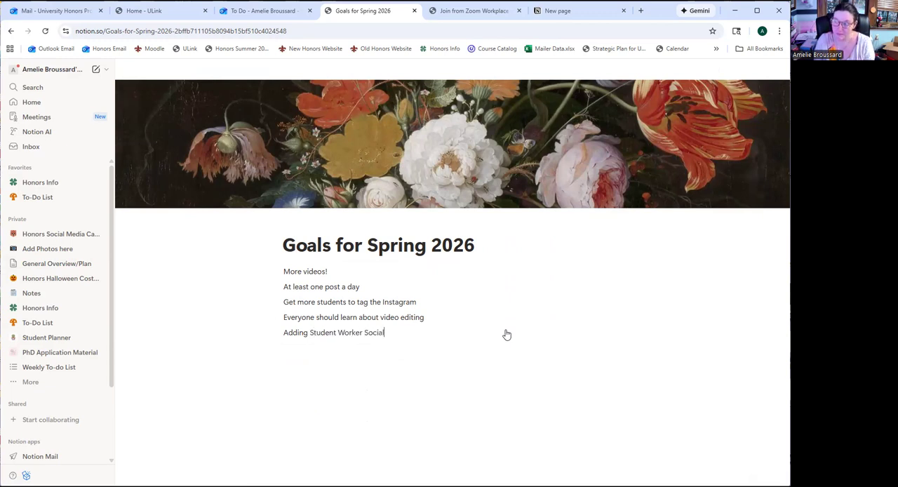
pyautogui.write(' Media Team')
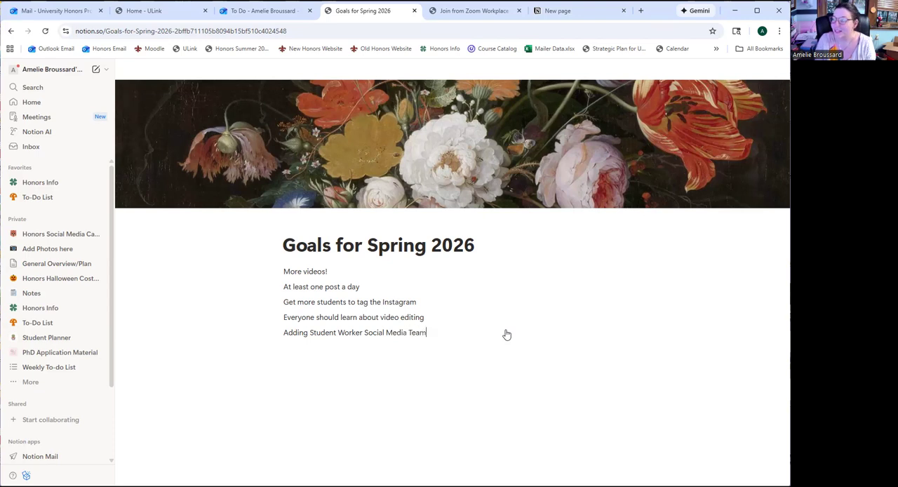
pyautogui.press('Return')
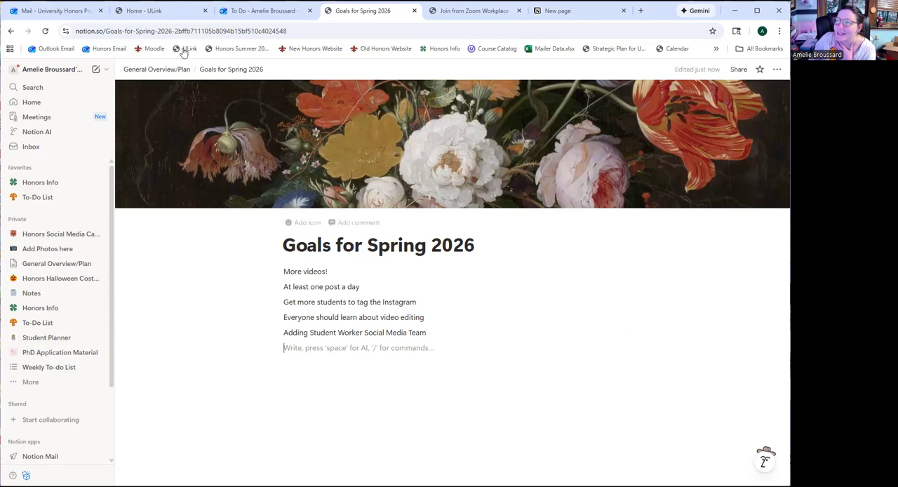
# Return to the Honors Social Media Calendar and open its Add Photos Here page
pyautogui.click(160, 75)
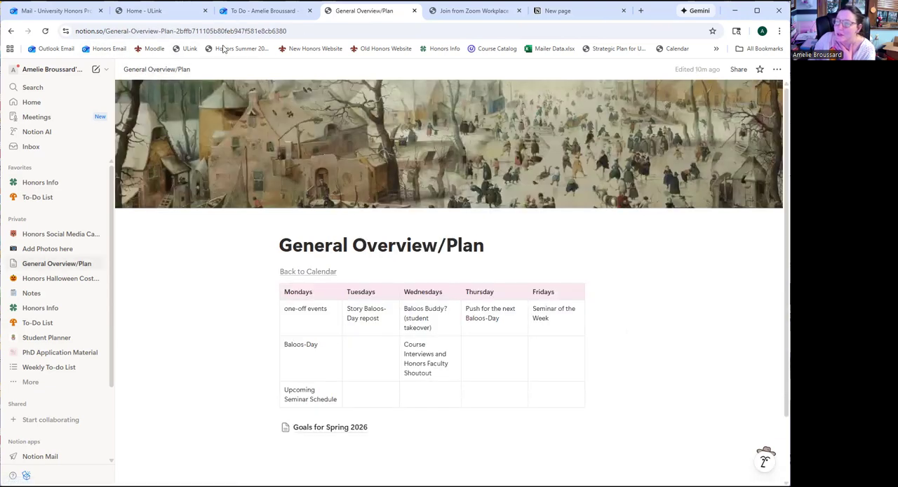
pyautogui.click(315, 272)
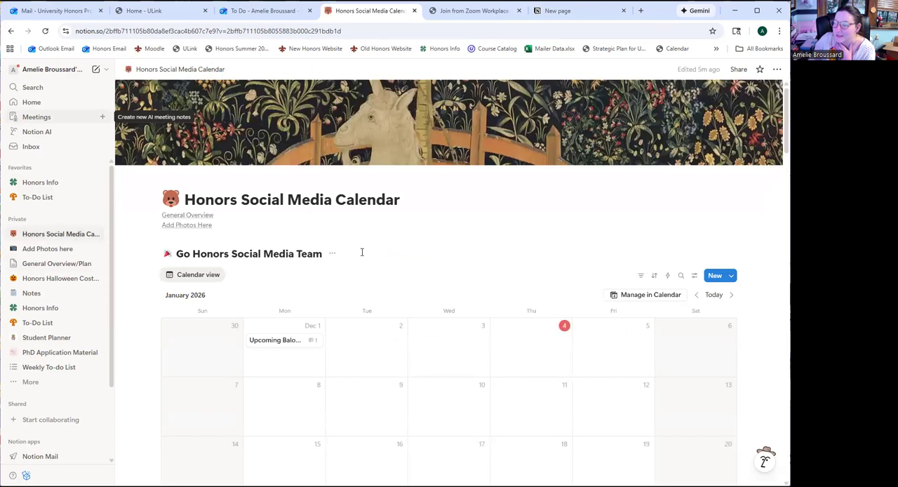
pyautogui.click(182, 226)
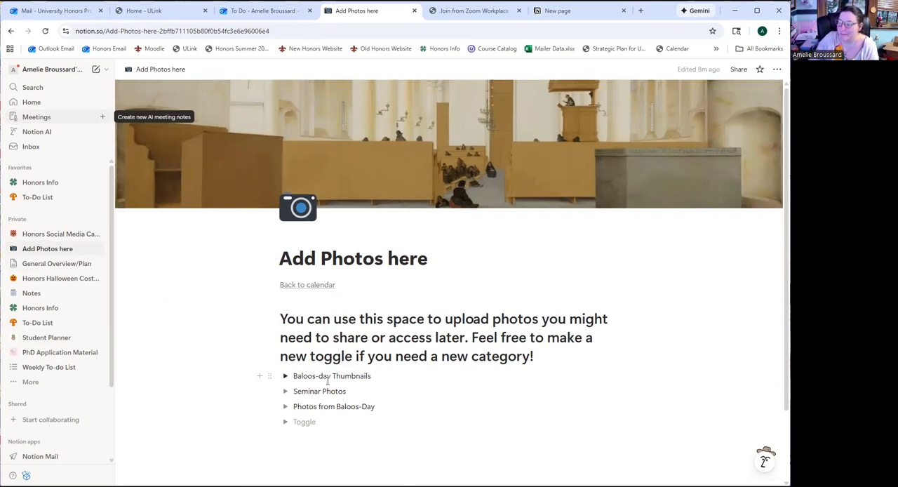
# Expand the Baloos-day Thumbnails toggle, examine the images stored in it and collapse it again
pyautogui.scroll(-1, 386, 377)
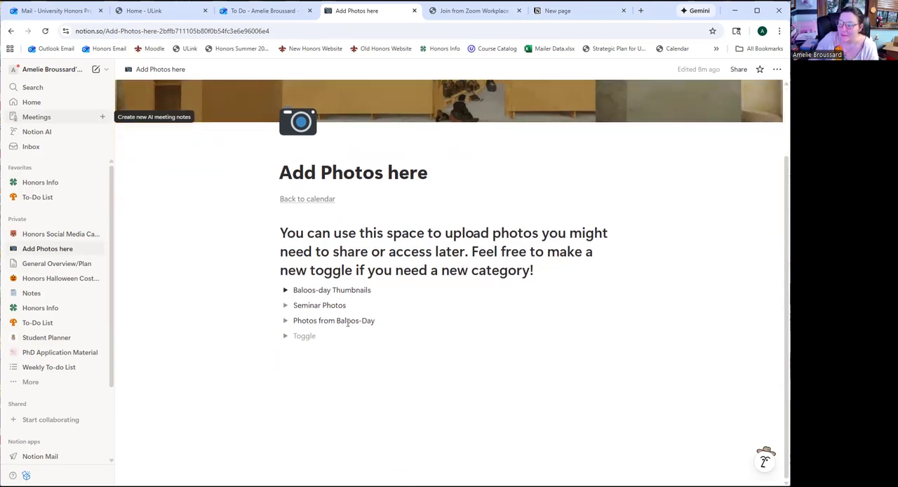
pyautogui.click(286, 290)
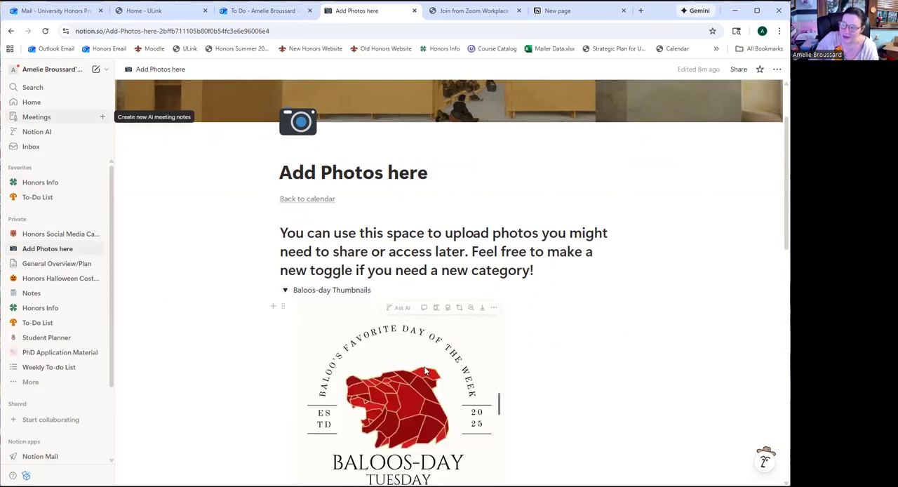
pyautogui.scroll(-6, 423, 372)
pyautogui.scroll(3, 424, 371)
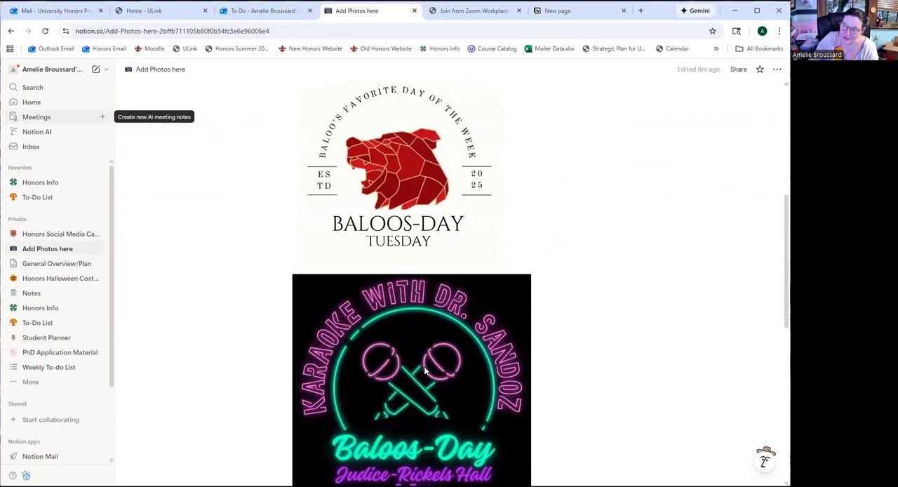
pyautogui.scroll(3, 424, 372)
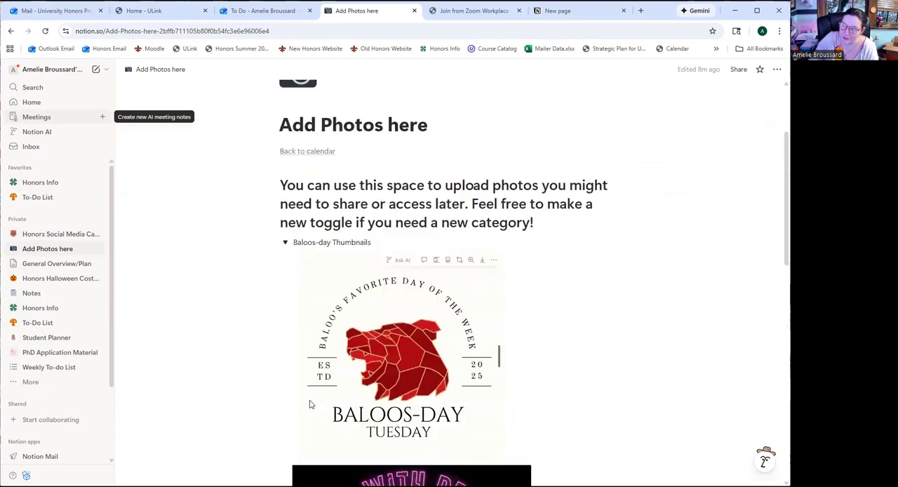
pyautogui.click(286, 243)
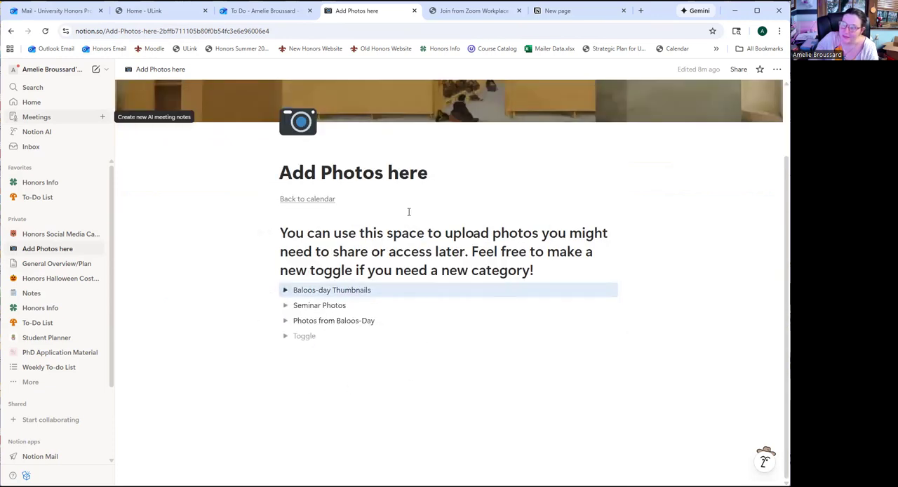
pyautogui.scroll(2, 257, 348)
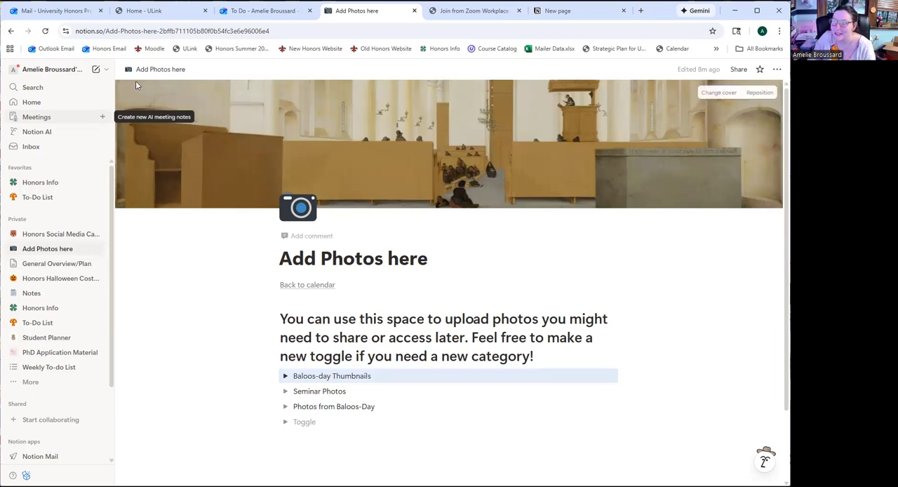
# Go back to the calendar to look through its months and review the Upcoming Baloos-Day entry on December 1
pyautogui.click(312, 285)
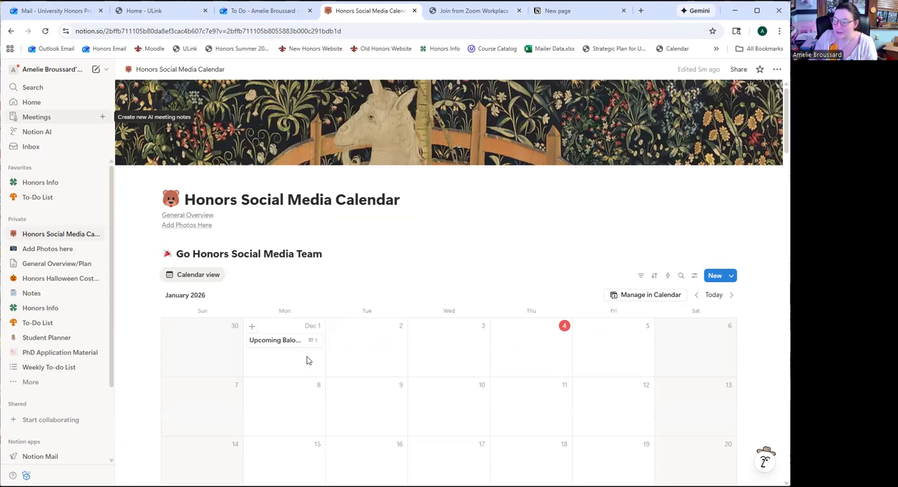
pyautogui.scroll(-8, 472, 414)
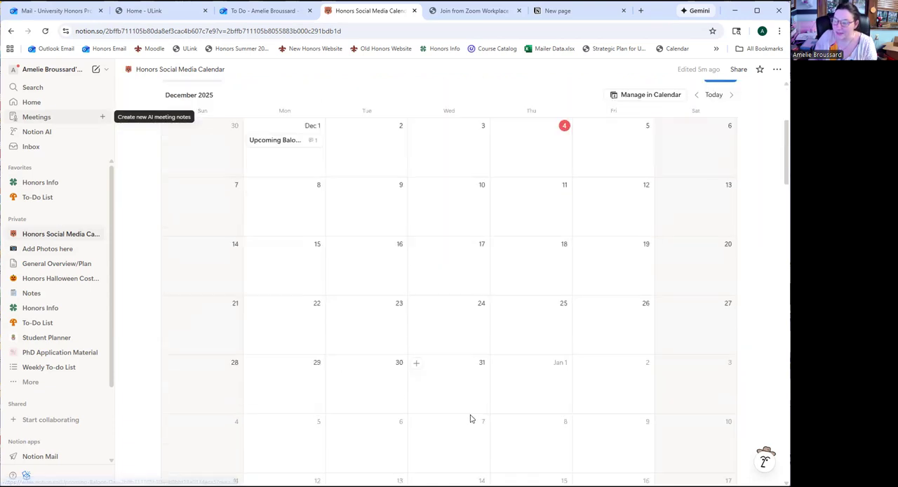
pyautogui.scroll(2, 472, 415)
pyautogui.scroll(-10, 529, 325)
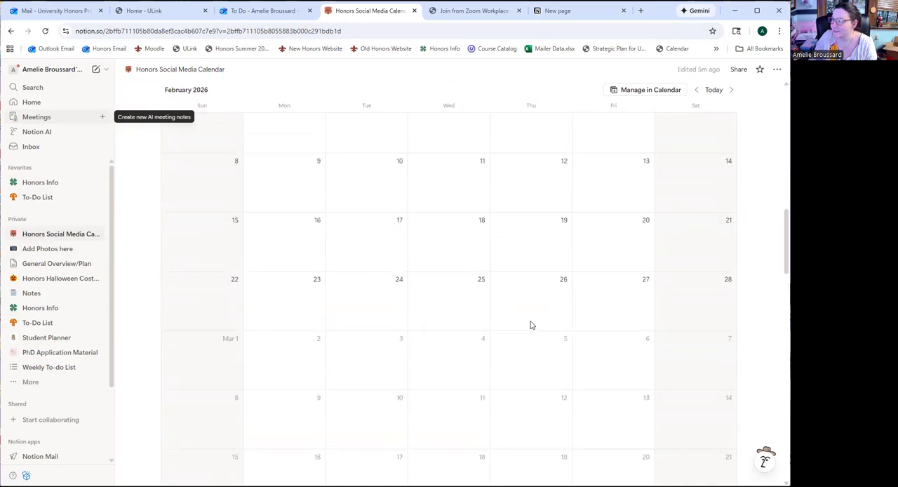
pyautogui.scroll(15, 529, 324)
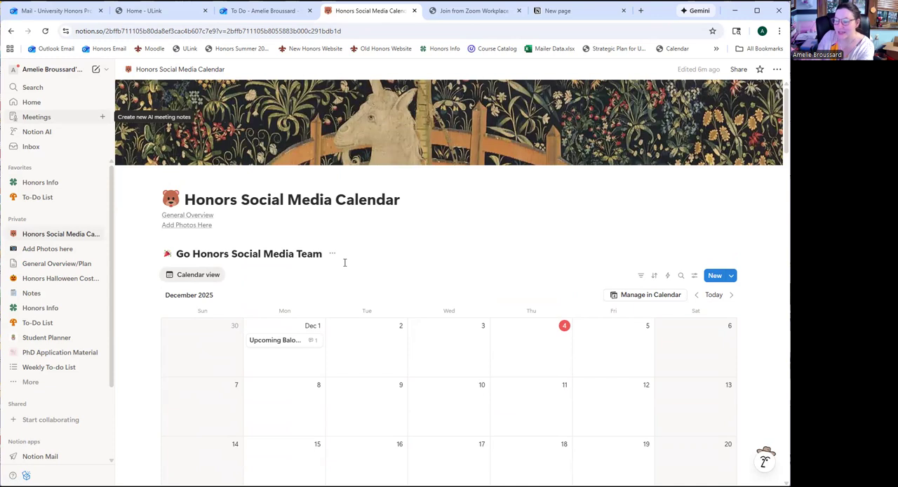
pyautogui.click(285, 340)
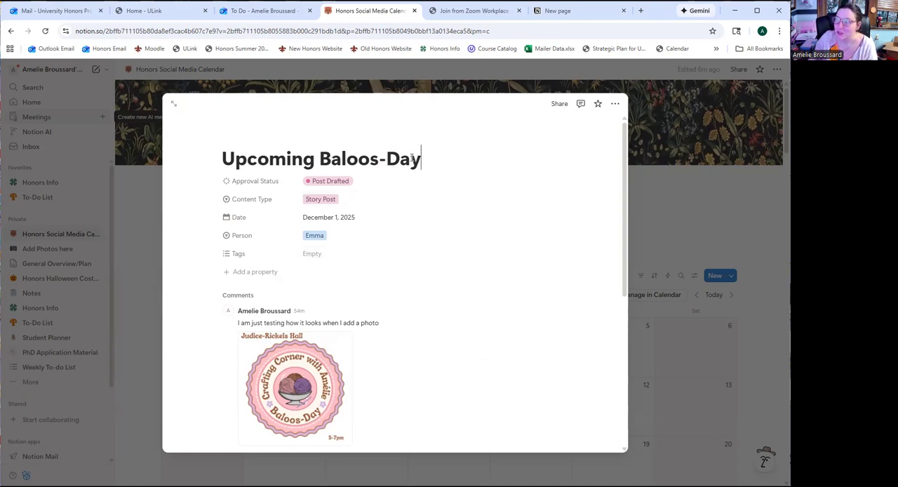
pyautogui.click(679, 216)
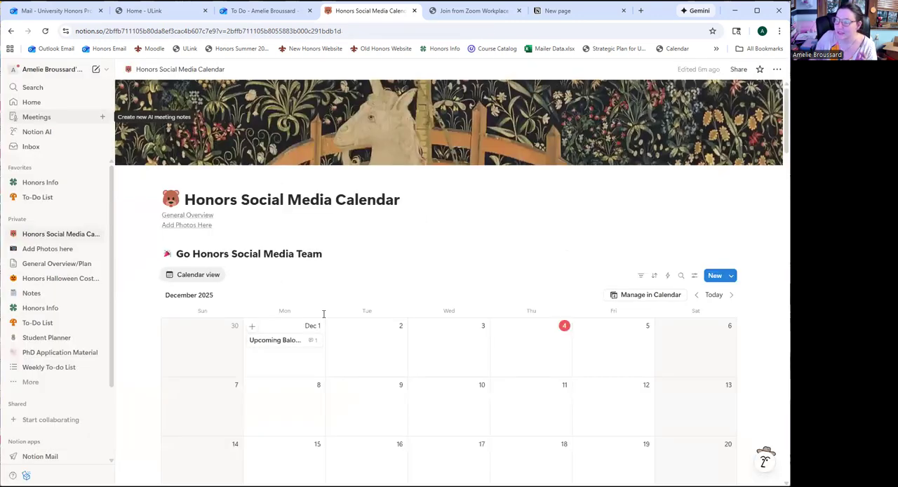
# Create a calendar entry on December 2, 2025 titled "Thesis Proposal Advertisement"
pyautogui.click(333, 326)
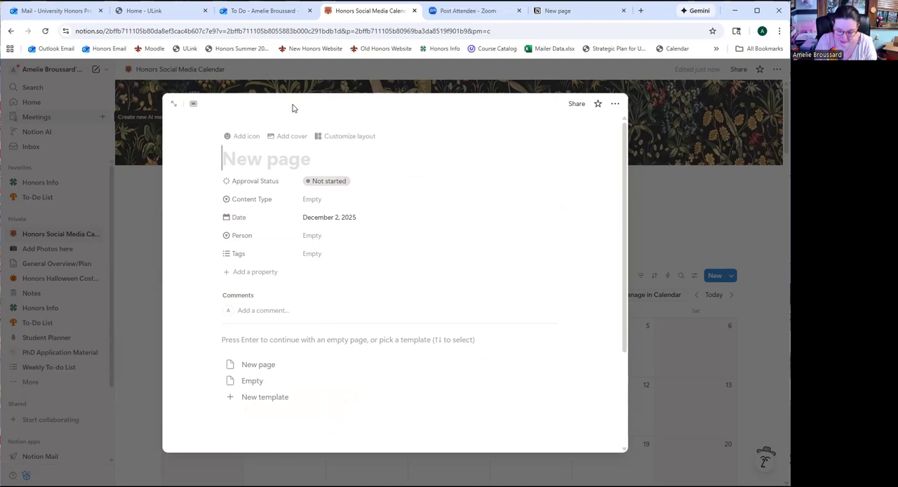
pyautogui.write('Thesis Proposal')
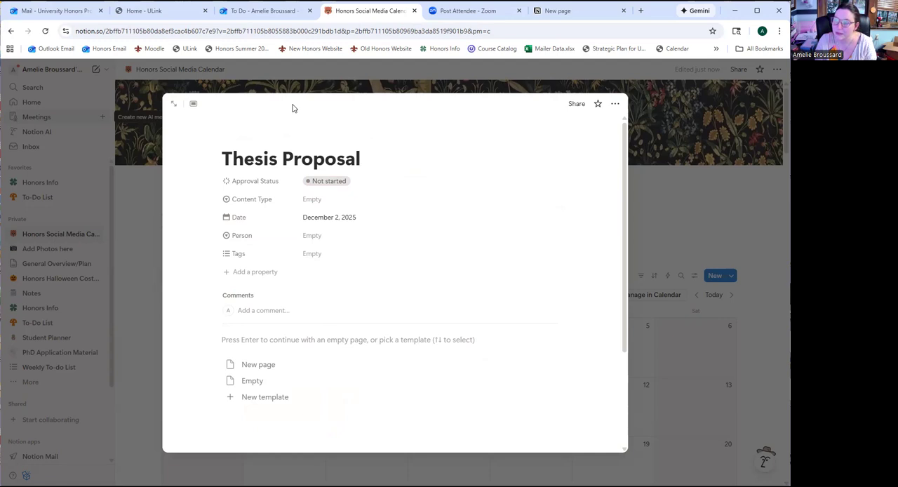
pyautogui.write('Advertisement')
pyautogui.click(413, 234)
pyautogui.click(424, 161)
pyautogui.click(469, 155)
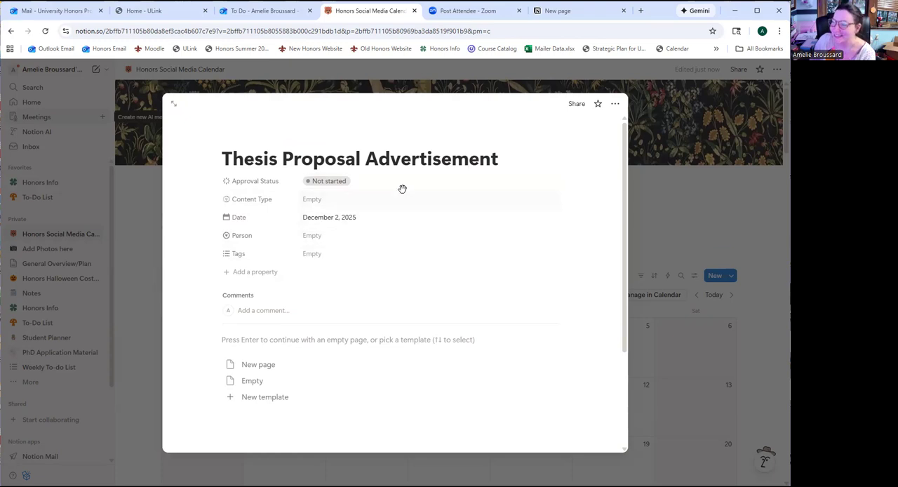
# Set the entry's approval status to Post Drafted, its content type to Main Feed Post, and its person to the second listed team member
pyautogui.click(328, 182)
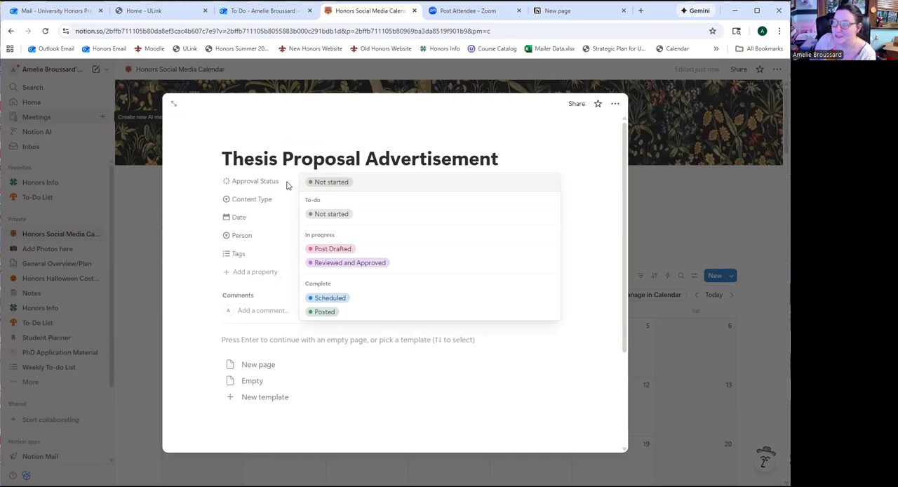
pyautogui.click(355, 250)
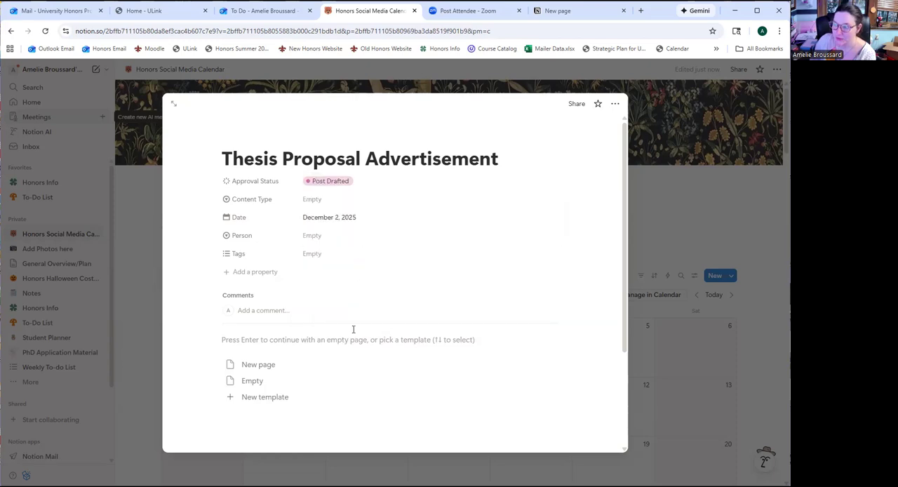
pyautogui.click(313, 200)
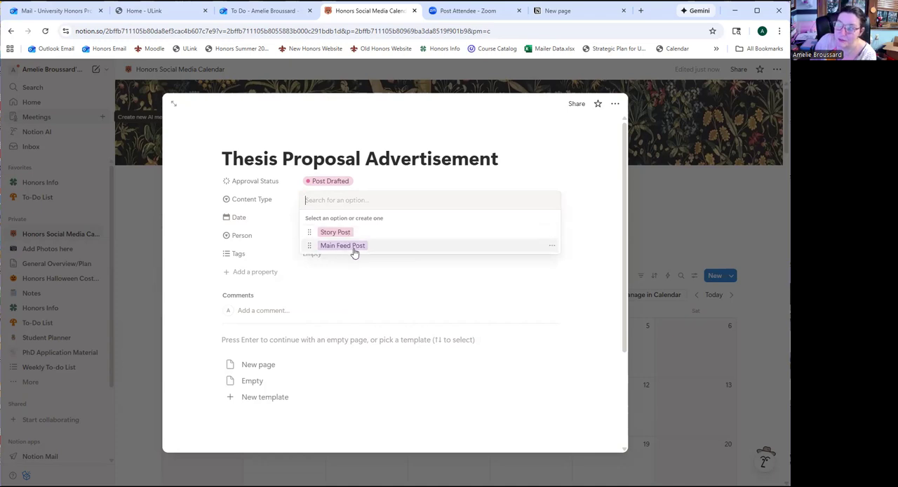
pyautogui.click(354, 249)
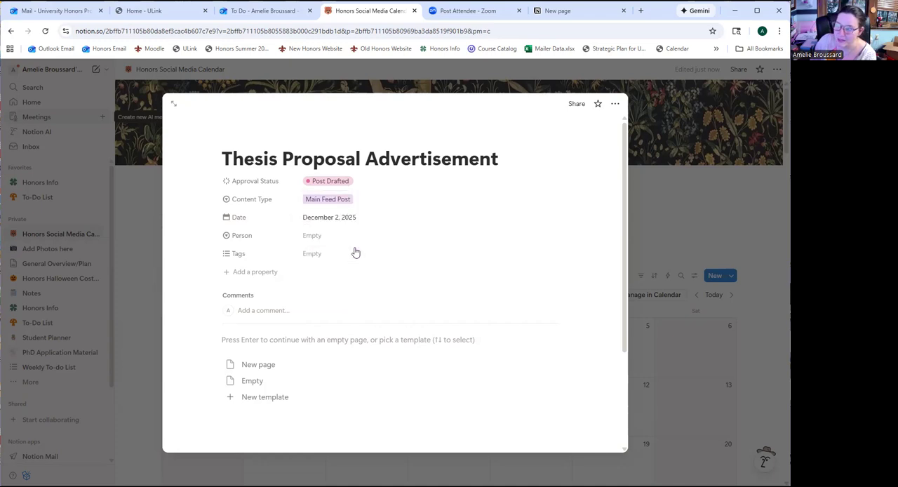
pyautogui.click(313, 236)
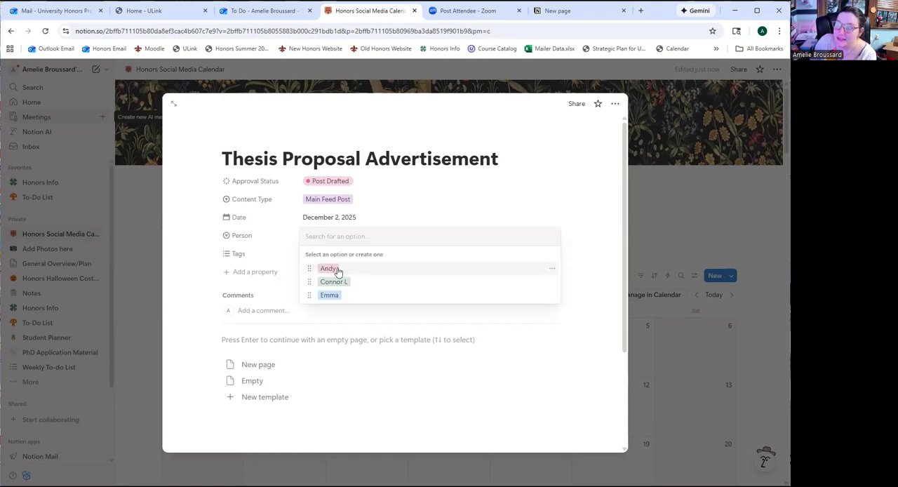
pyautogui.click(334, 282)
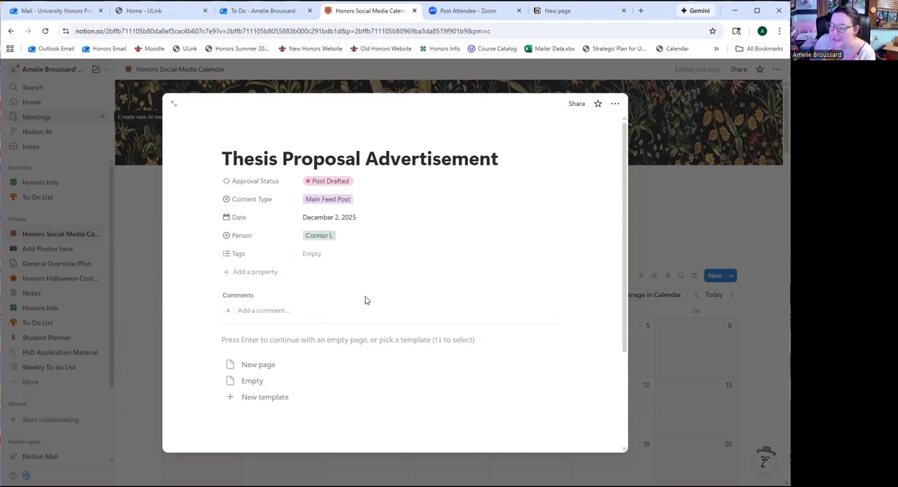
# Look at the tag options available for the Thesis Proposal Advertisement entry without choosing one
pyautogui.click(320, 260)
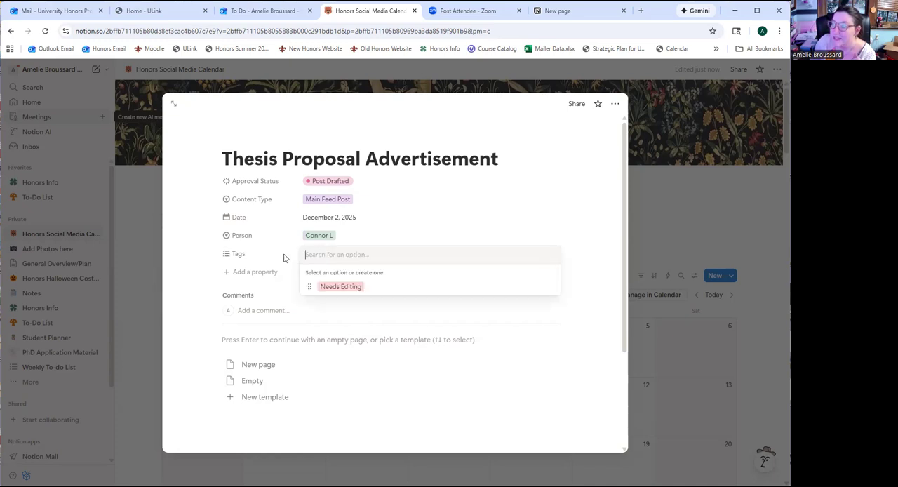
pyautogui.click(398, 313)
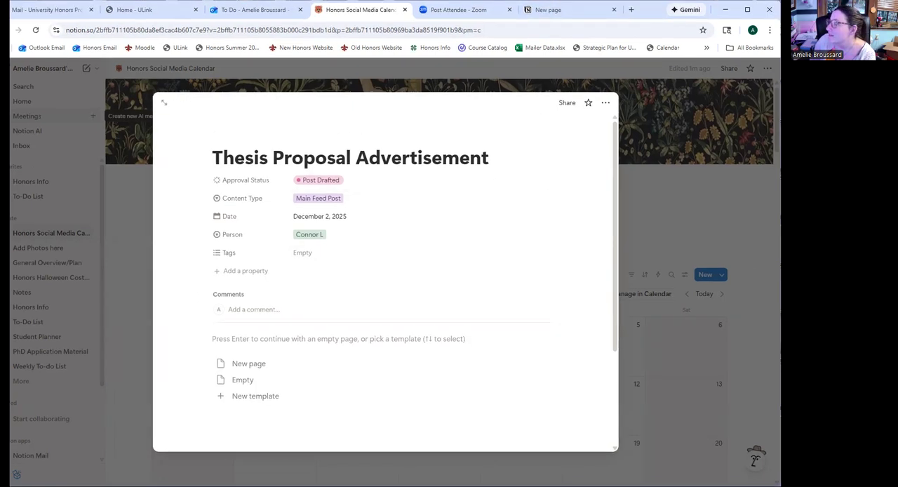
# Post a comment on the entry containing the copied thesis proposal flyer image and the text "Draft caption here"
pyautogui.click(288, 311)
pyautogui.hotkey('ctrl', 'v')
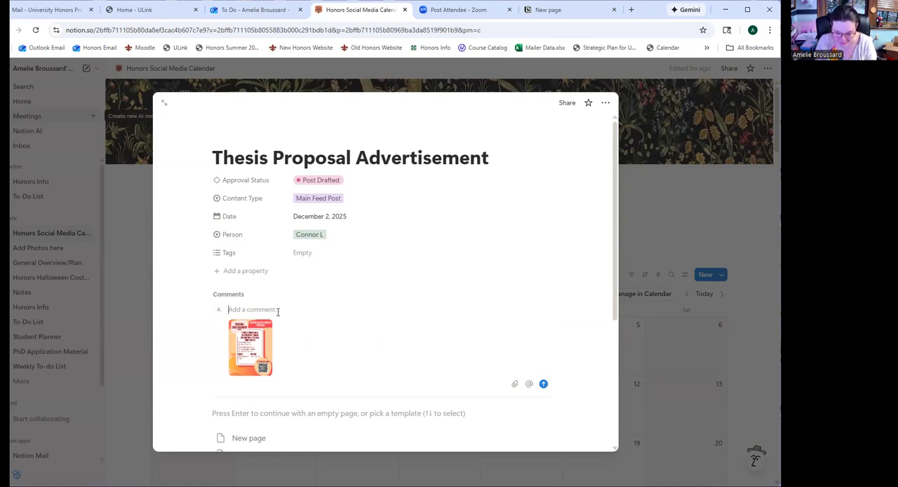
pyautogui.write('Dr')
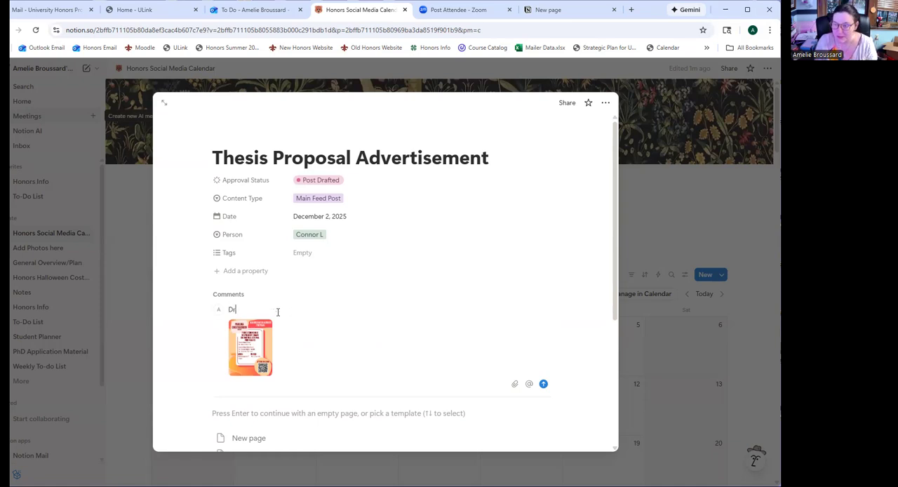
pyautogui.write('aft captio')
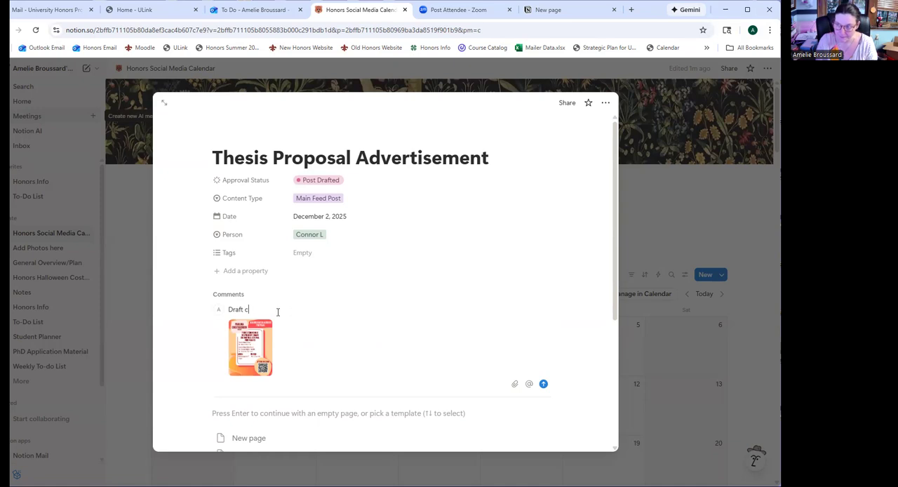
pyautogui.press('BackSpace')
pyautogui.press('BackSpace')
pyautogui.write('io')
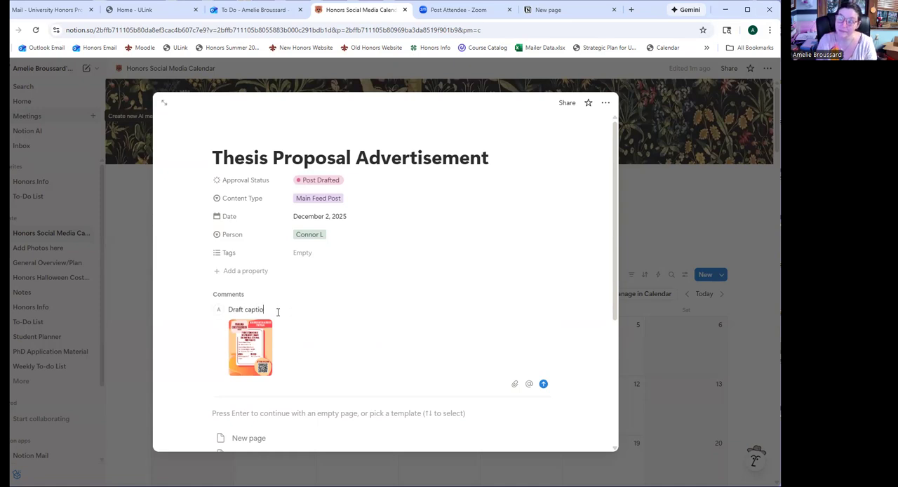
pyautogui.write('n here')
pyautogui.click(543, 383)
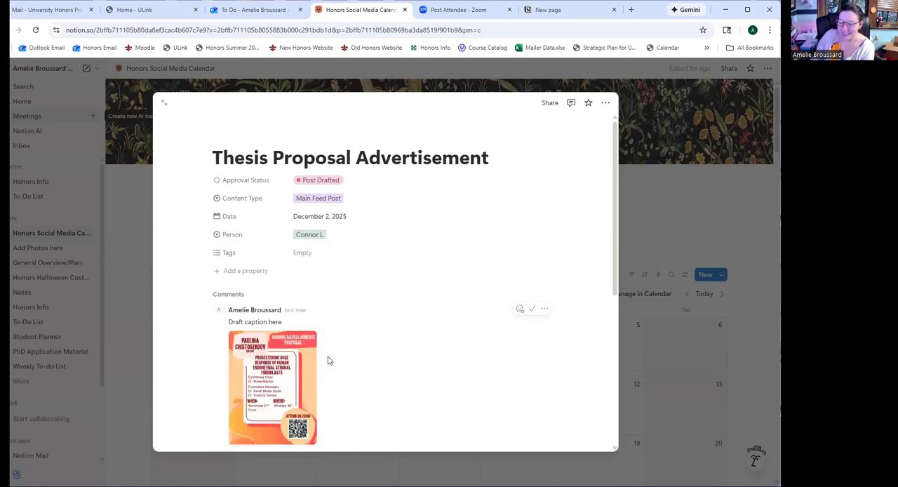
pyautogui.scroll(-4, 367, 383)
pyautogui.scroll(4, 445, 268)
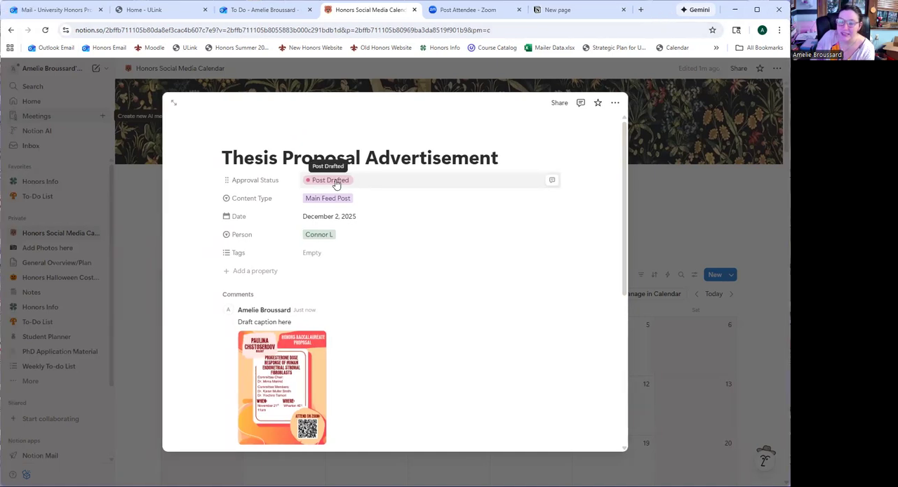
# Change the entry's approval status to Reviewed and Approved
pyautogui.click(336, 181)
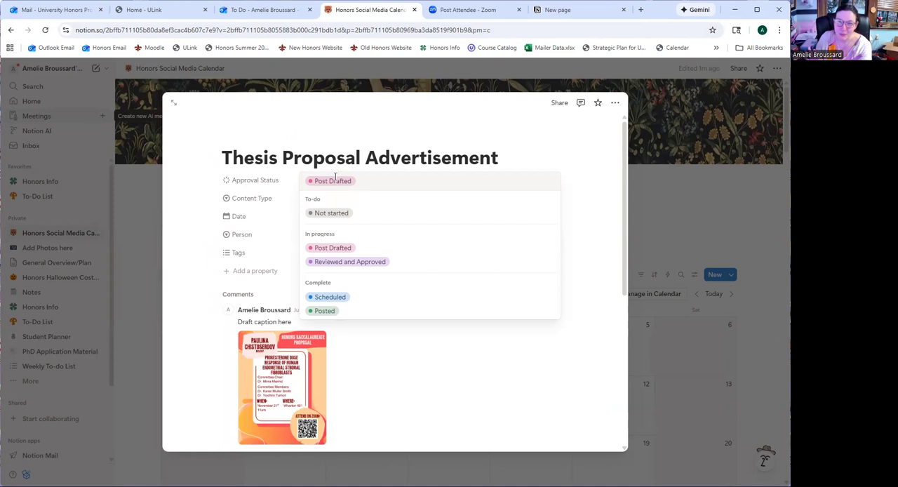
pyautogui.click(370, 263)
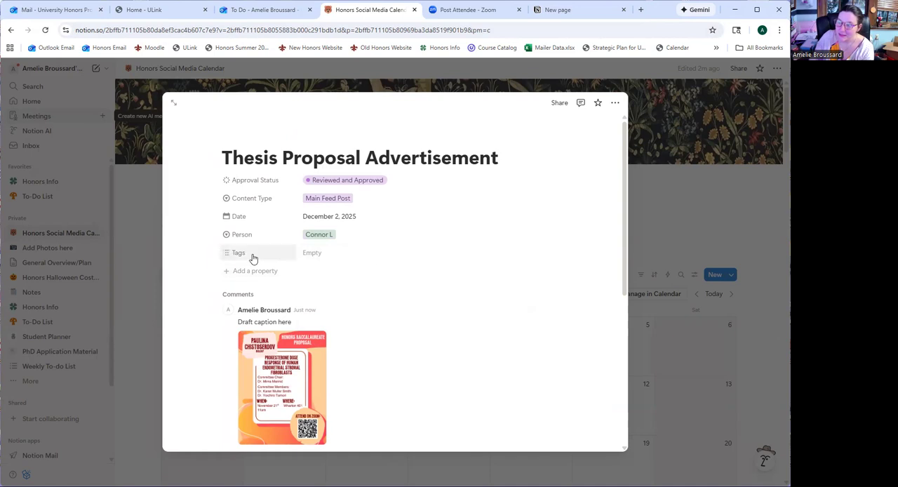
# Tag the entry as Needs Editing and set its approval status back to Post Drafted
pyautogui.click(327, 255)
pyautogui.click(350, 288)
pyautogui.click(389, 397)
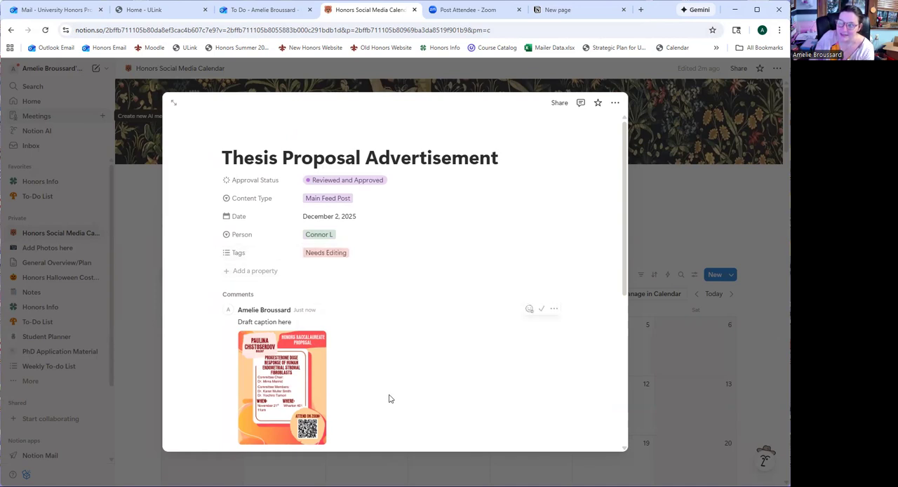
pyautogui.click(356, 180)
pyautogui.click(340, 247)
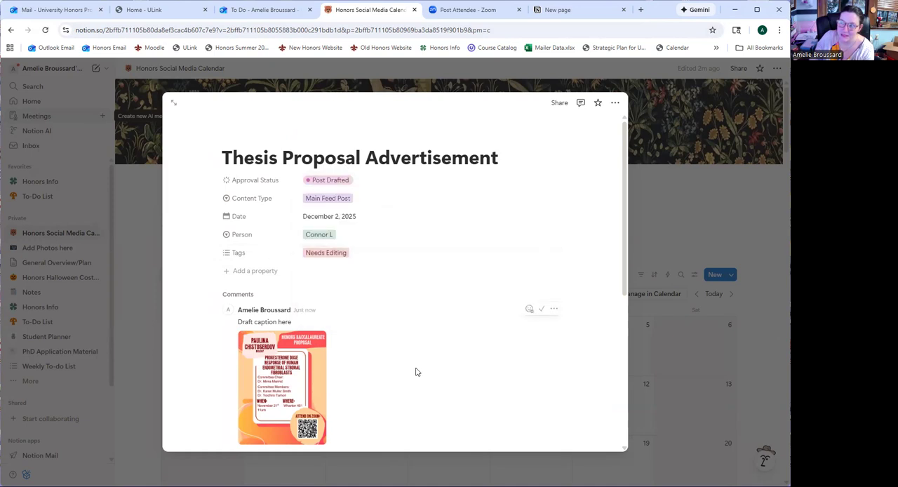
# Check the draft caption comment and the field below it where editing feedback can be added
pyautogui.scroll(-3, 394, 278)
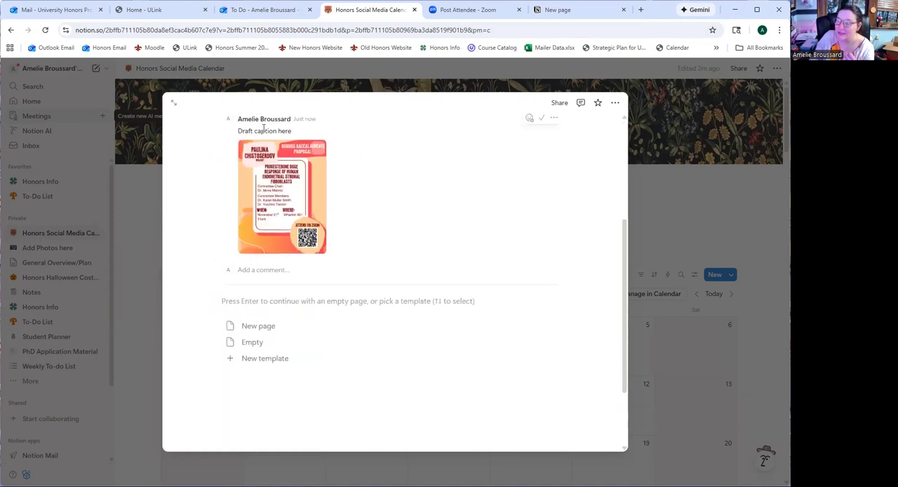
pyautogui.click(278, 269)
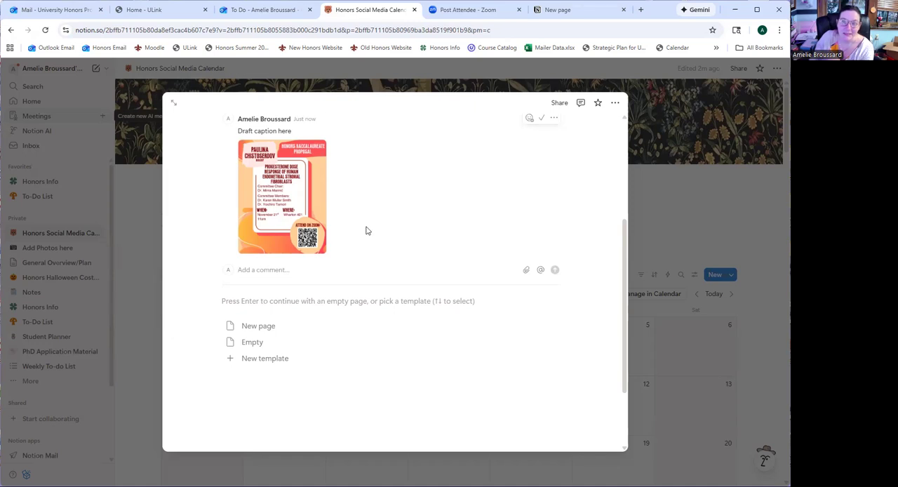
pyautogui.scroll(5, 371, 242)
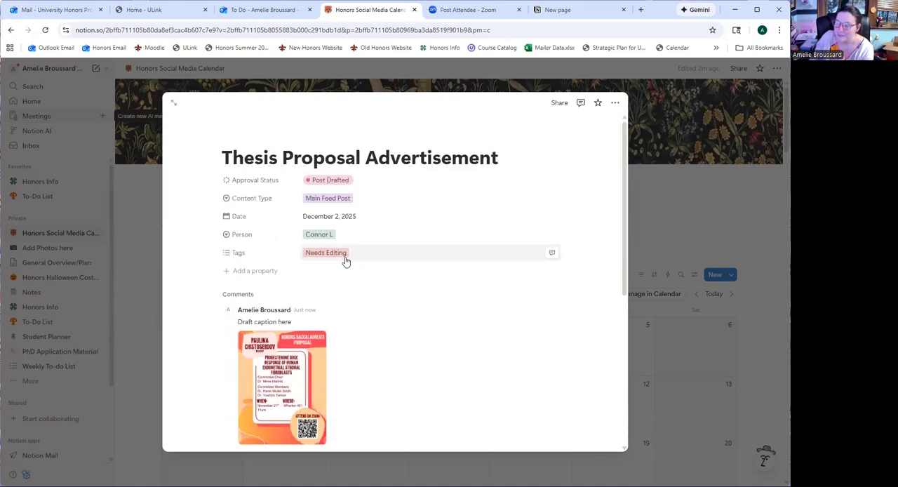
# Remove the Needs Editing tag from the entry and set its approval status to Reviewed and Approved
pyautogui.click(345, 261)
pyautogui.click(359, 254)
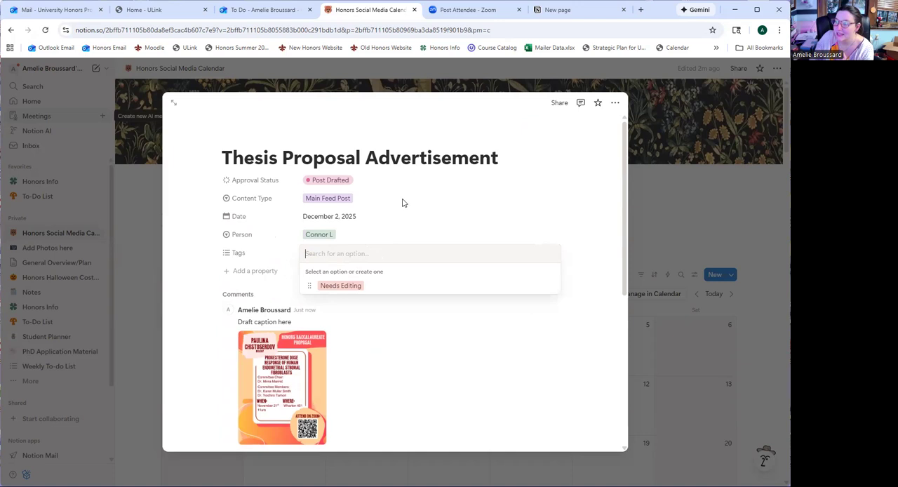
pyautogui.click(324, 180)
pyautogui.click(324, 180)
pyautogui.click(360, 262)
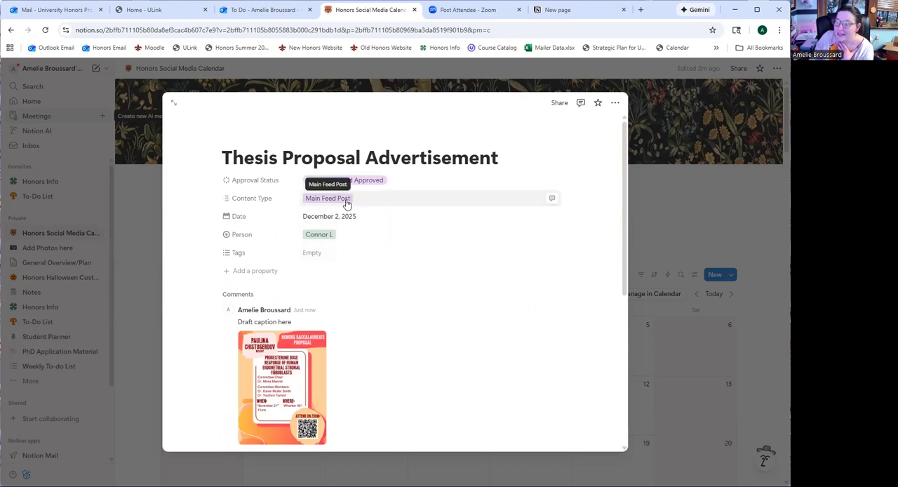
# Review the remaining approval status options, Scheduled and Posted, without changing the status
pyautogui.click(367, 180)
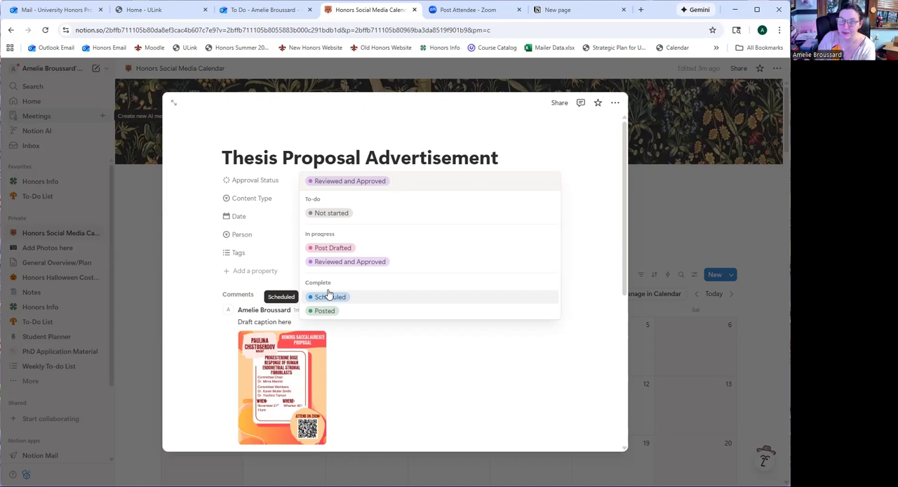
pyautogui.click(605, 188)
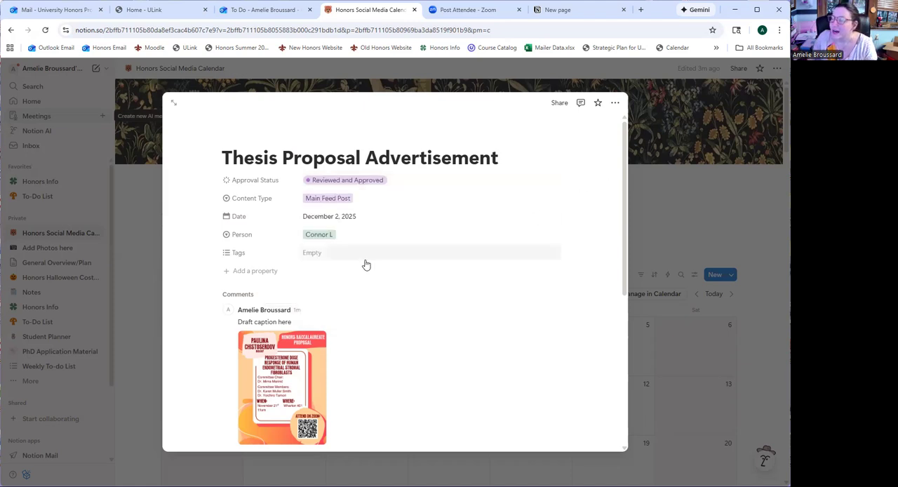